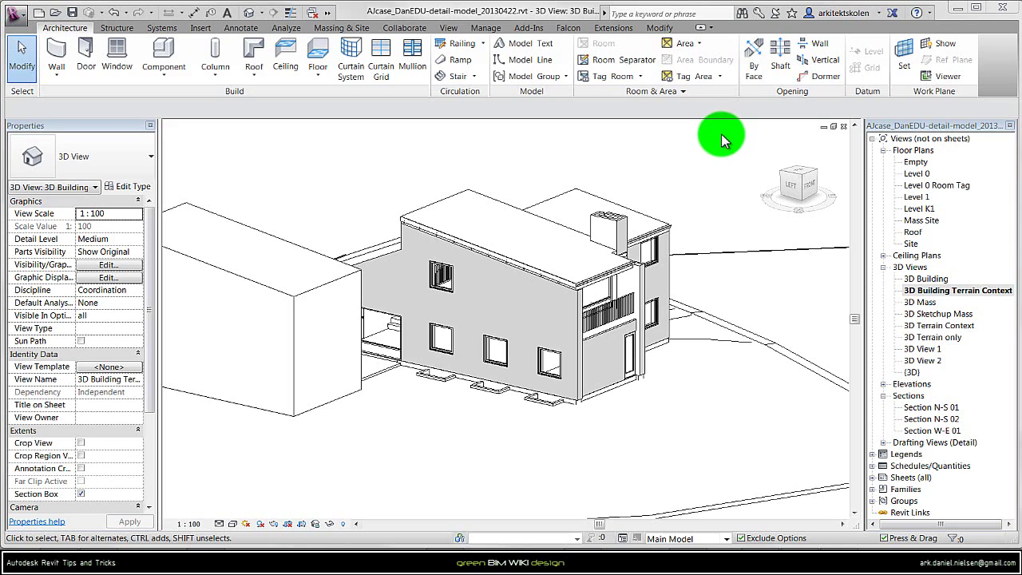
- Open the Level 0 floor plan from the View tab
{"action": "left_click", "coordinate": [844, 13]}
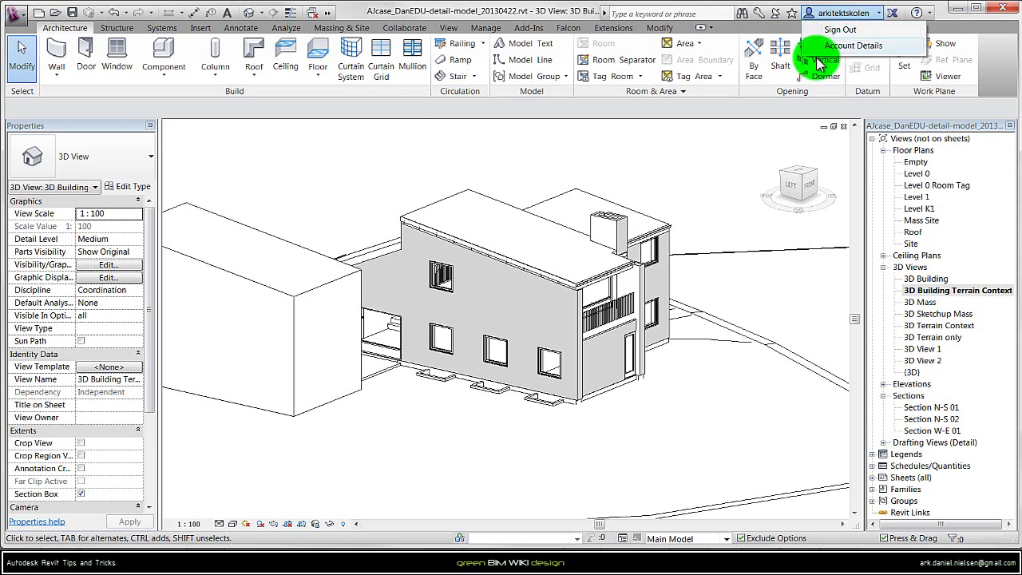
{"action": "left_click", "coordinate": [450, 30]}
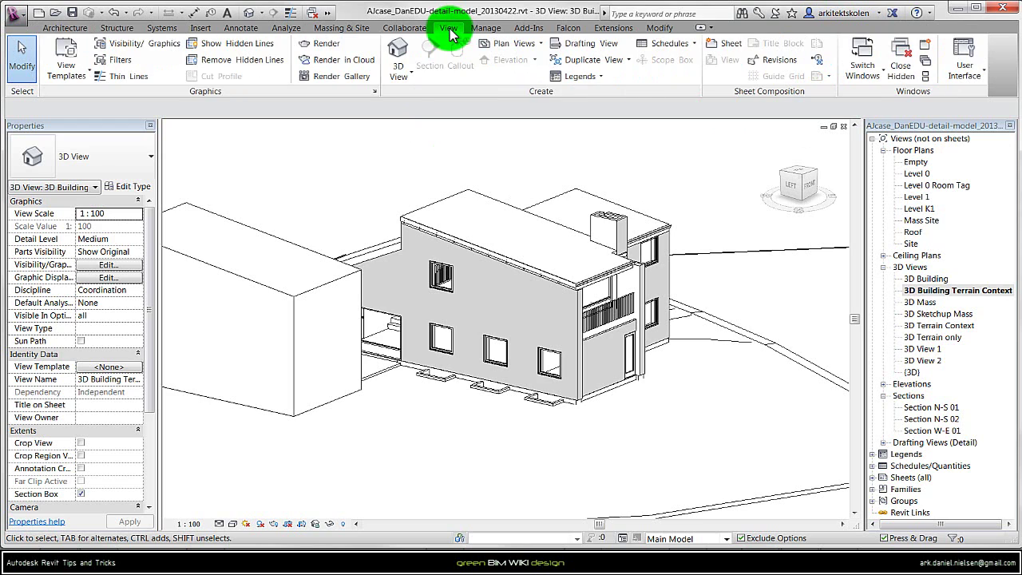
{"action": "double_click", "coordinate": [916, 174]}
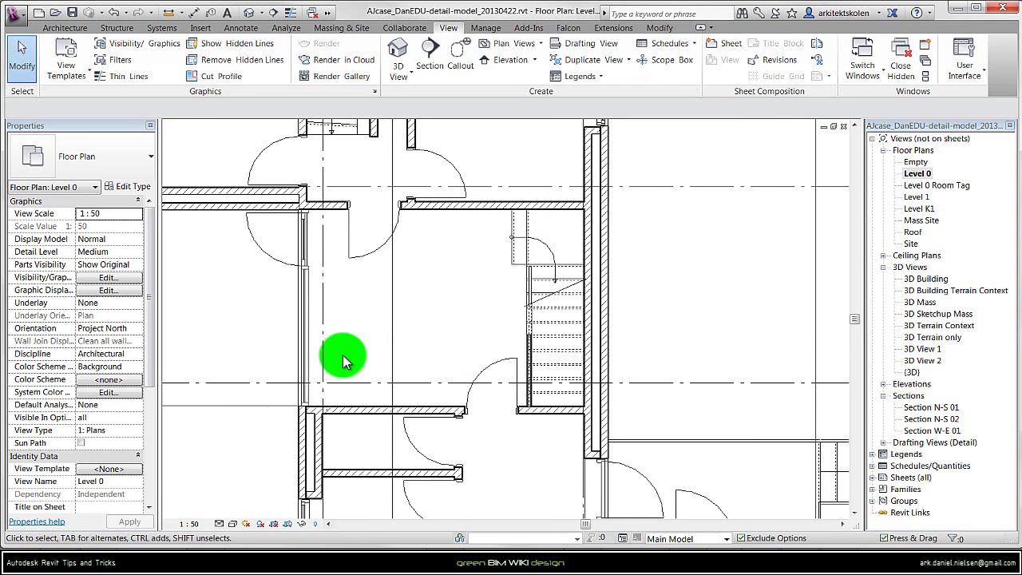
- Place a camera at 1750.0 offset beside the stair, aimed across it, creating 3D View 3
{"action": "left_click", "coordinate": [397, 53]}
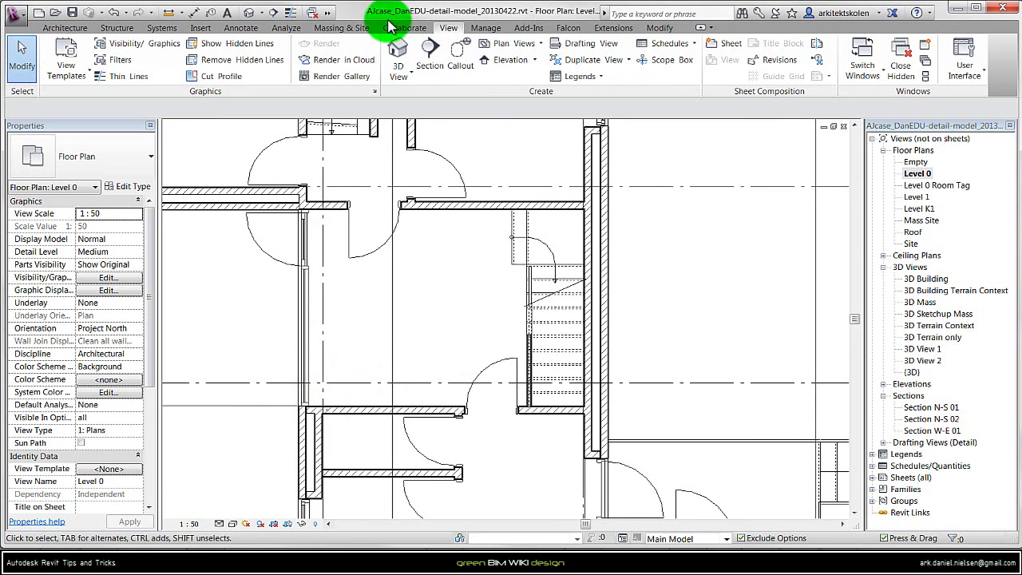
{"action": "left_click", "coordinate": [405, 76]}
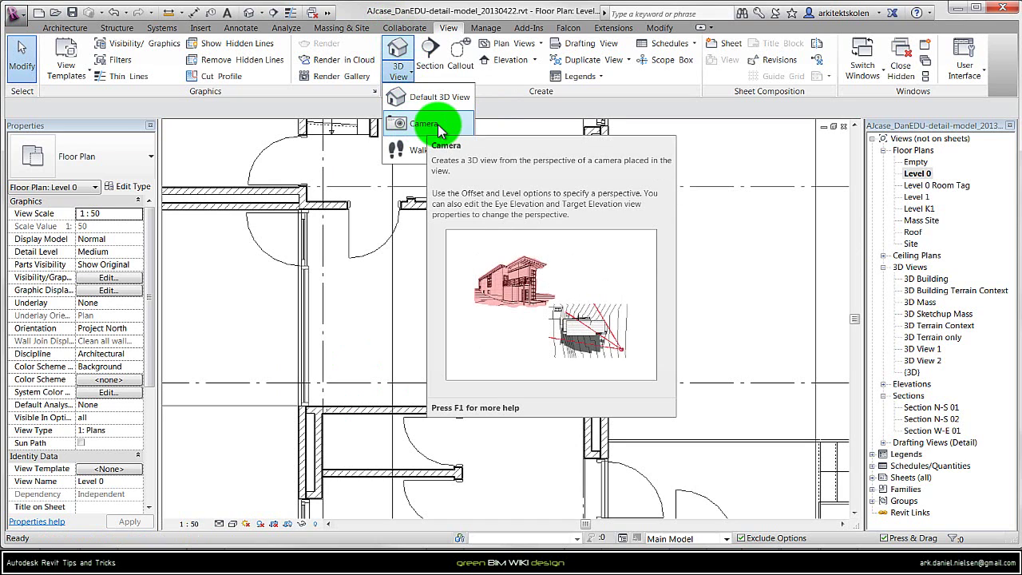
{"action": "left_click", "coordinate": [438, 130]}
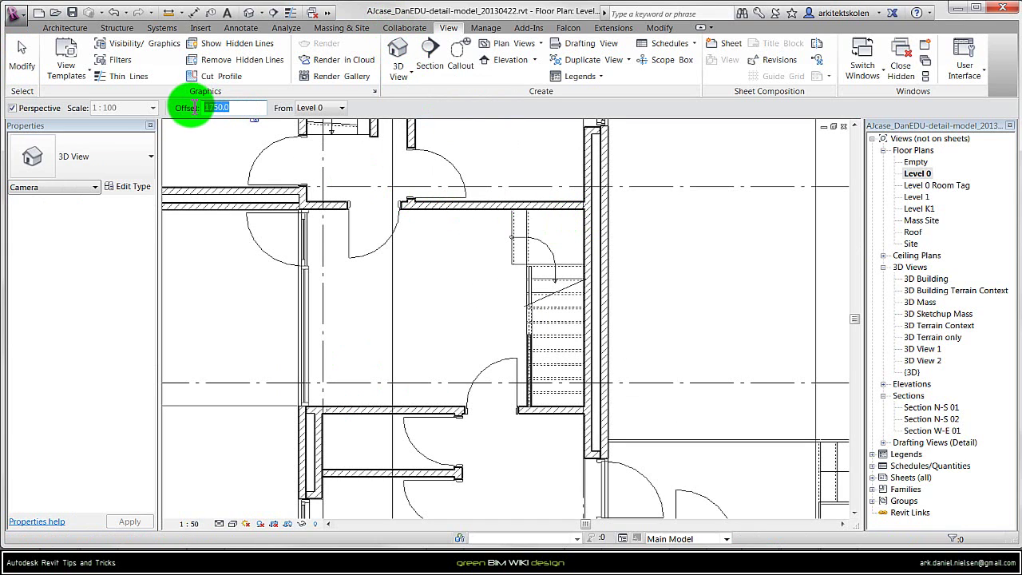
{"action": "left_click_drag", "start_coordinate": [196, 109], "coordinate": [244, 109]}
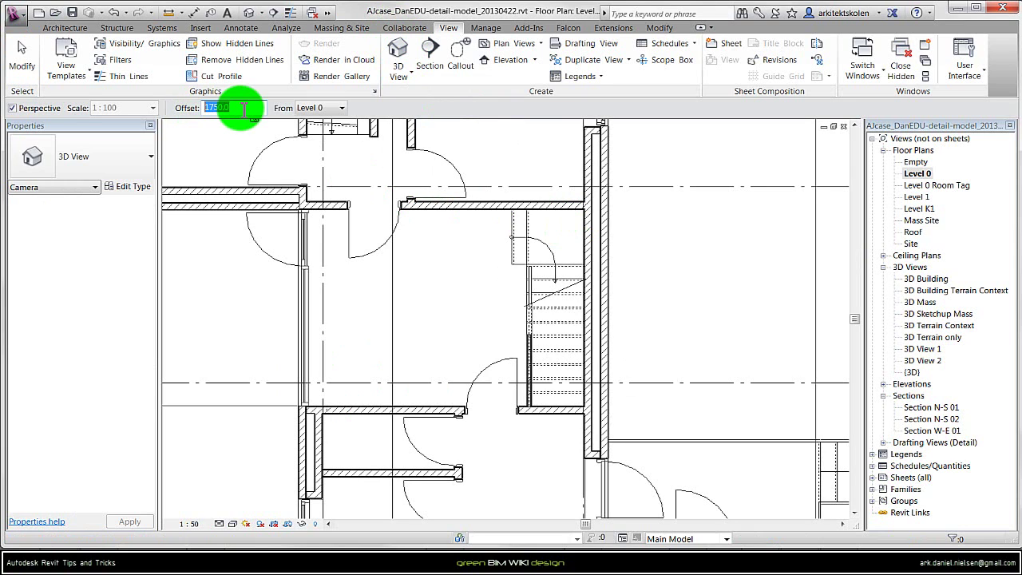
{"action": "left_click", "coordinate": [570, 221]}
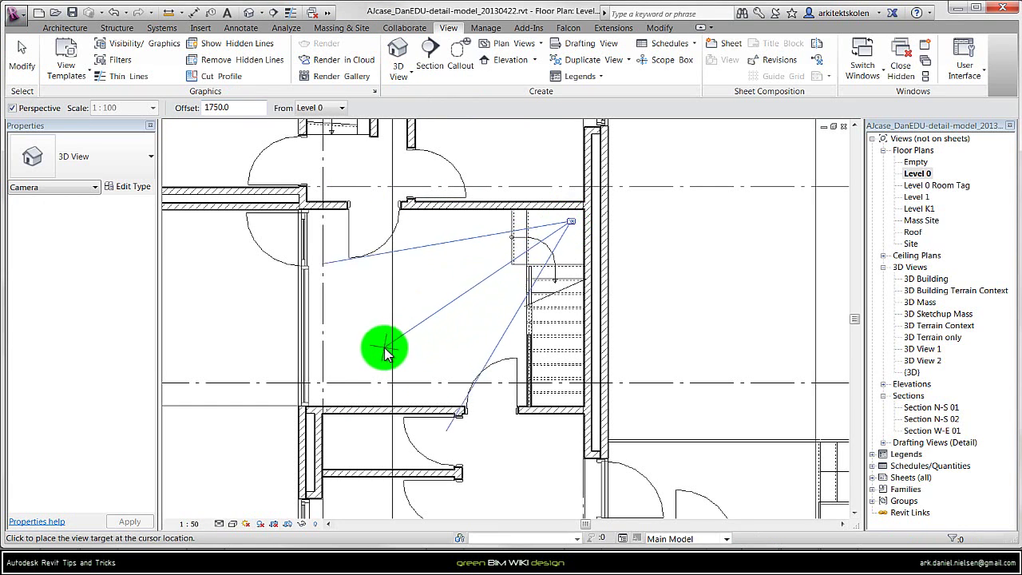
{"action": "left_click", "coordinate": [306, 404]}
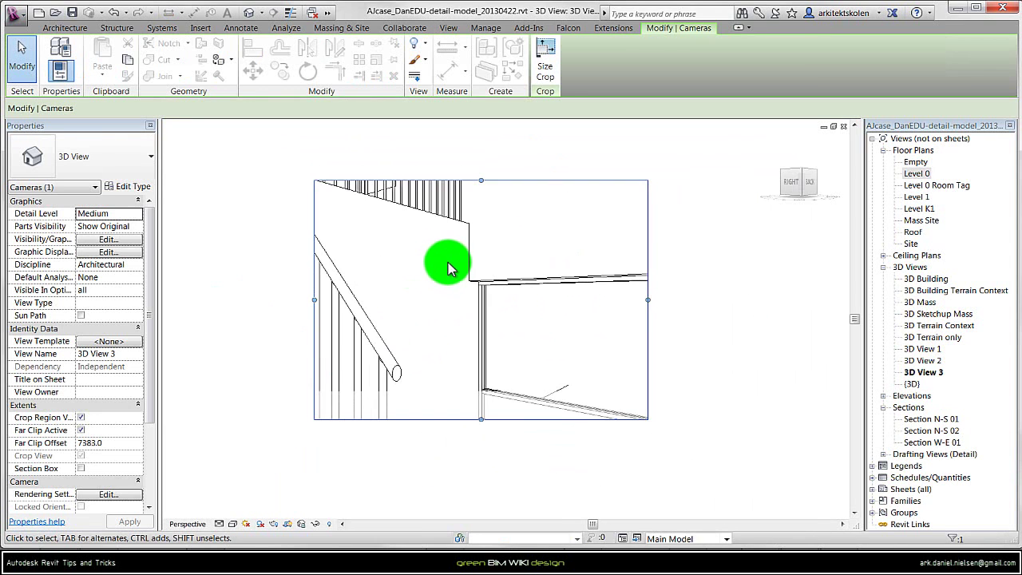
- Stretch the camera crop region right, down and left to take in the stair and glazed wall
{"action": "scroll", "coordinate": [447, 265], "scroll_direction": "down", "scroll_amount": 2}
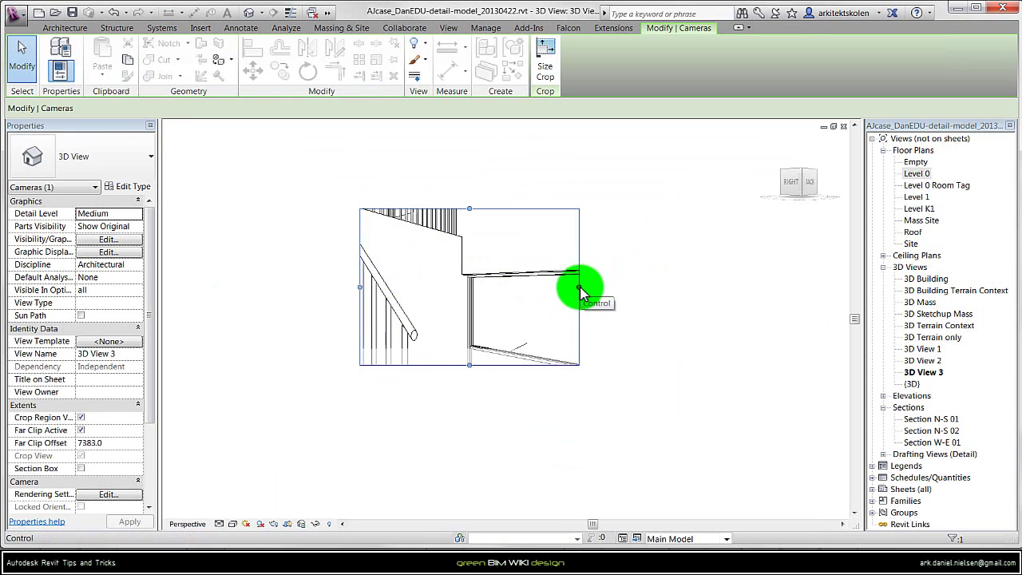
{"action": "left_click_drag", "start_coordinate": [580, 287], "coordinate": [739, 287]}
{"action": "left_click_drag", "start_coordinate": [549, 366], "coordinate": [550, 438]}
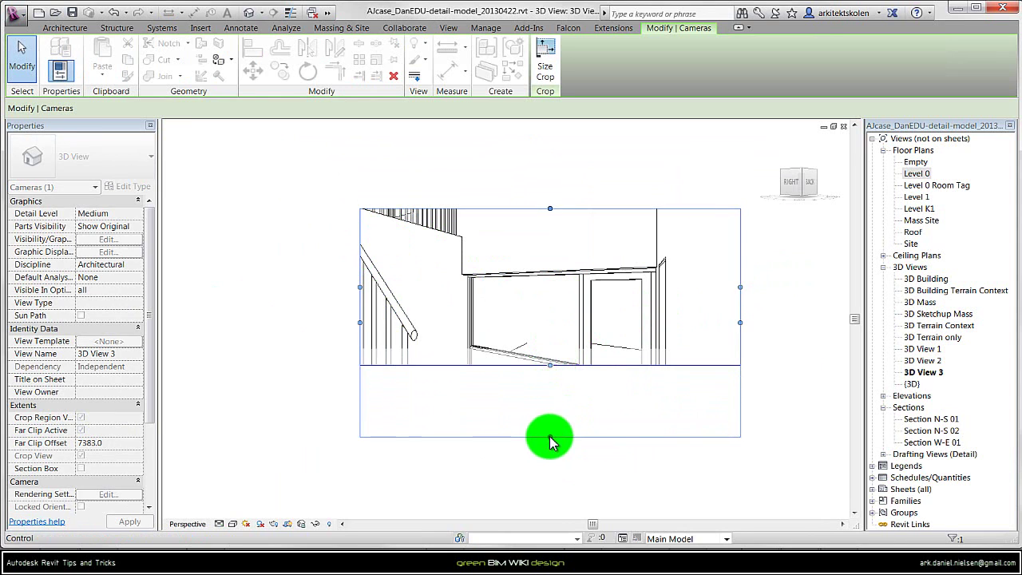
{"action": "left_click_drag", "start_coordinate": [359, 287], "coordinate": [192, 287]}
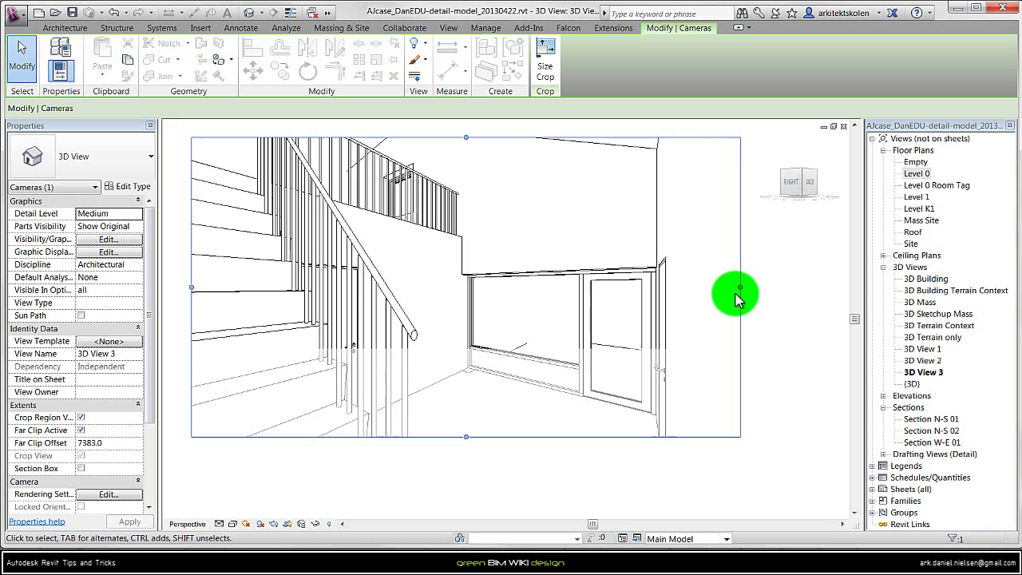
{"action": "left_click", "coordinate": [668, 296]}
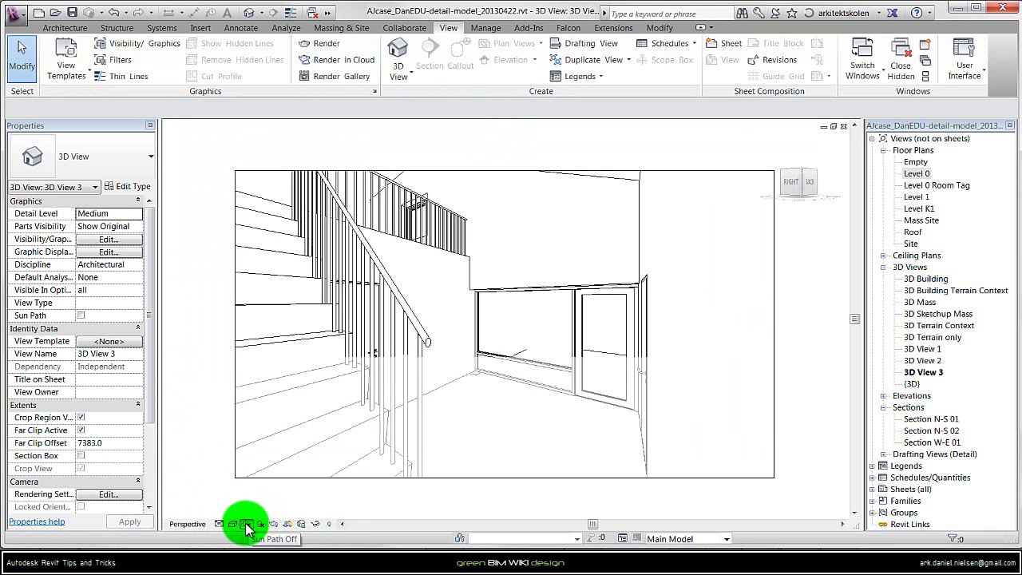
- Open the view's Sun Settings and switch the solar study to Still
{"action": "left_click_drag", "start_coordinate": [247, 527], "coordinate": [288, 476]}
{"action": "left_click", "coordinate": [336, 283]}
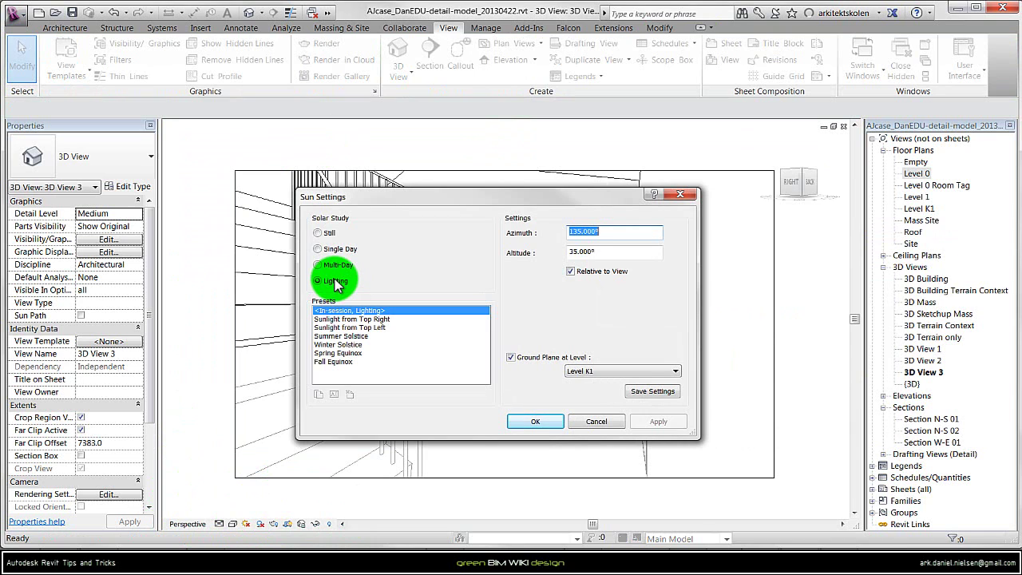
{"action": "left_click", "coordinate": [324, 232]}
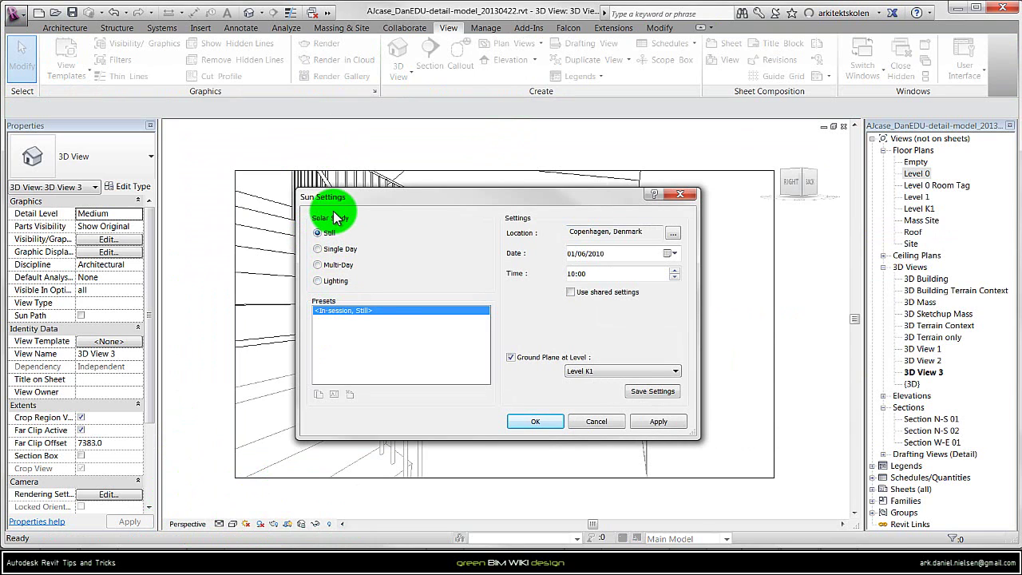
- Set the sun to 21/06/2010 at 12:00 with the ground plane at Level 0
{"action": "left_click", "coordinate": [570, 274]}
{"action": "left_click", "coordinate": [674, 270]}
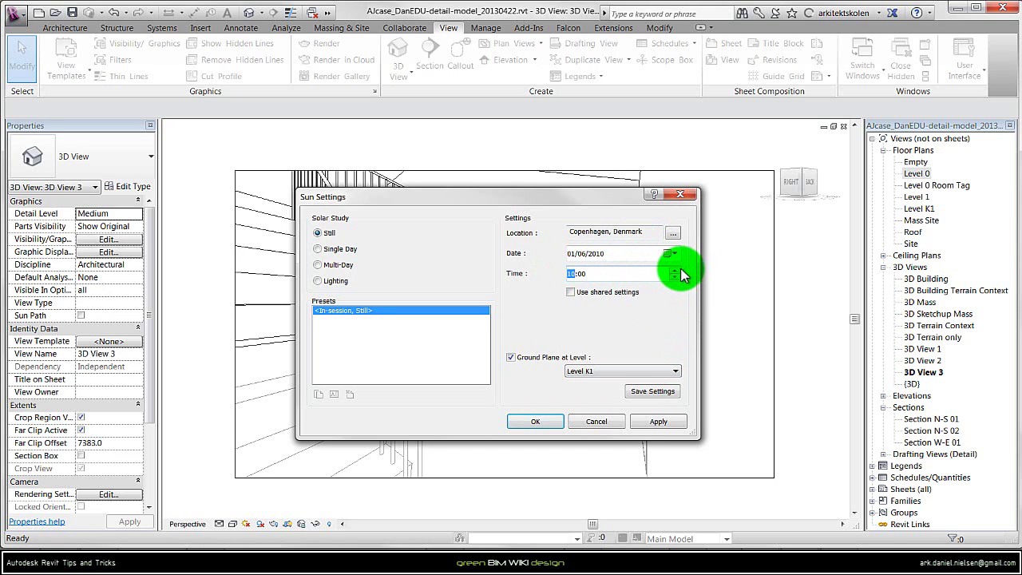
{"action": "left_click", "coordinate": [675, 271]}
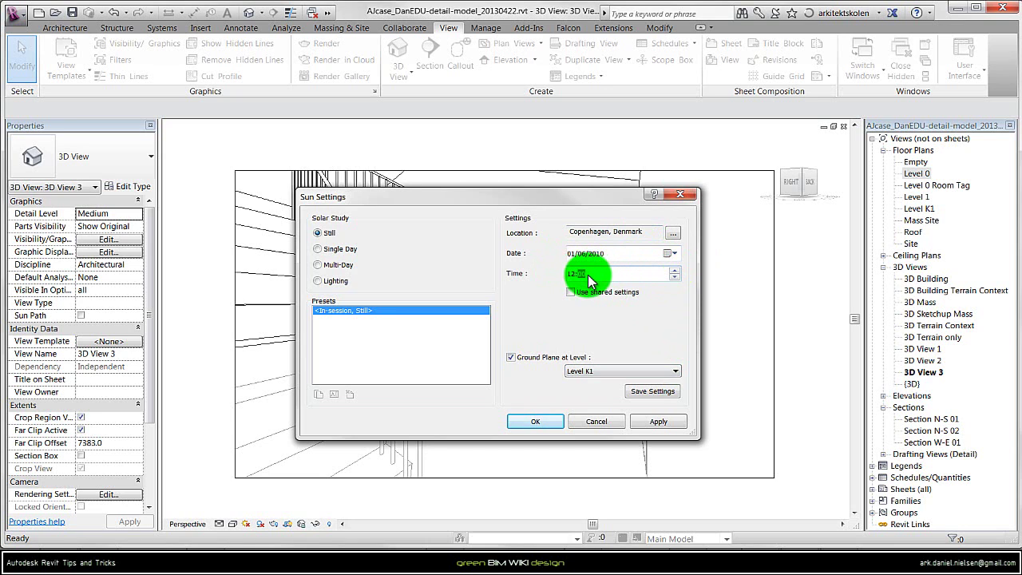
{"action": "key", "text": "Right"}
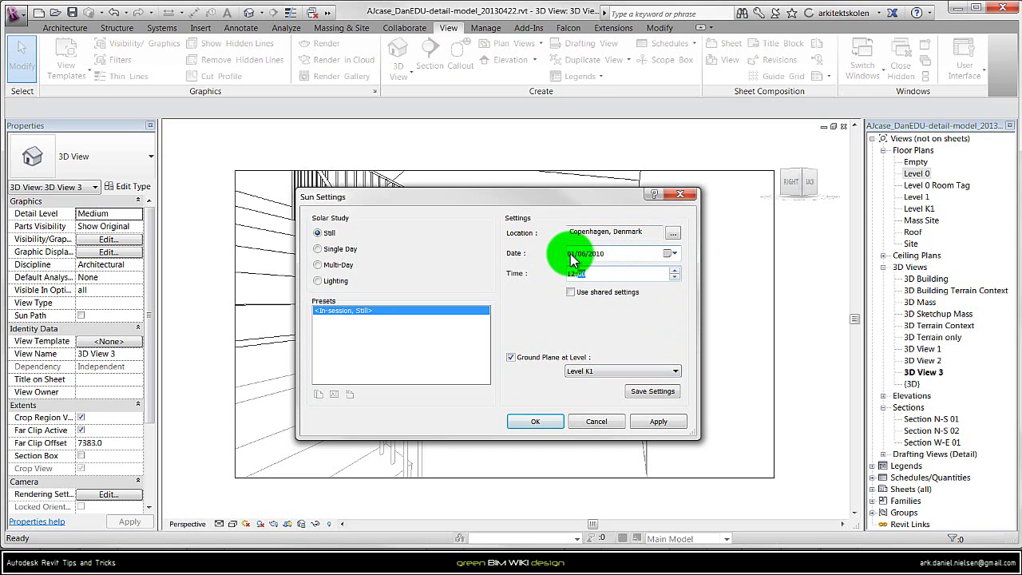
{"action": "left_click", "coordinate": [674, 253]}
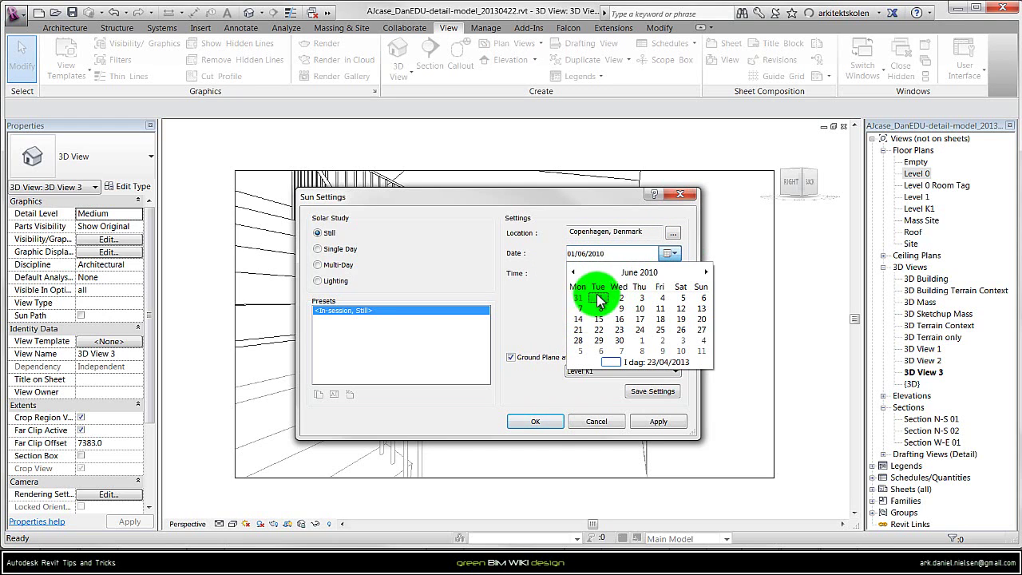
{"action": "left_click", "coordinate": [578, 330]}
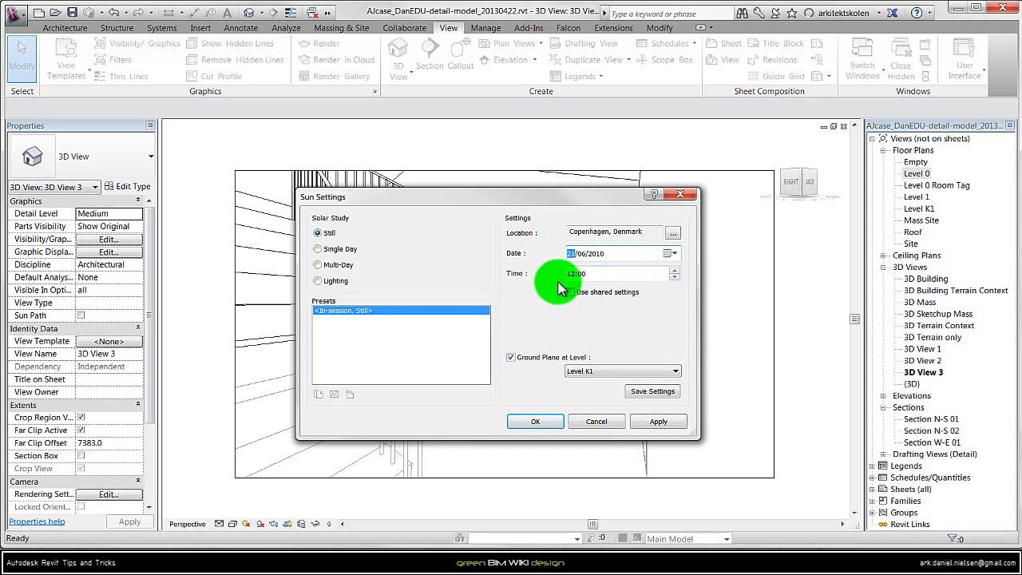
{"action": "left_click", "coordinate": [595, 276]}
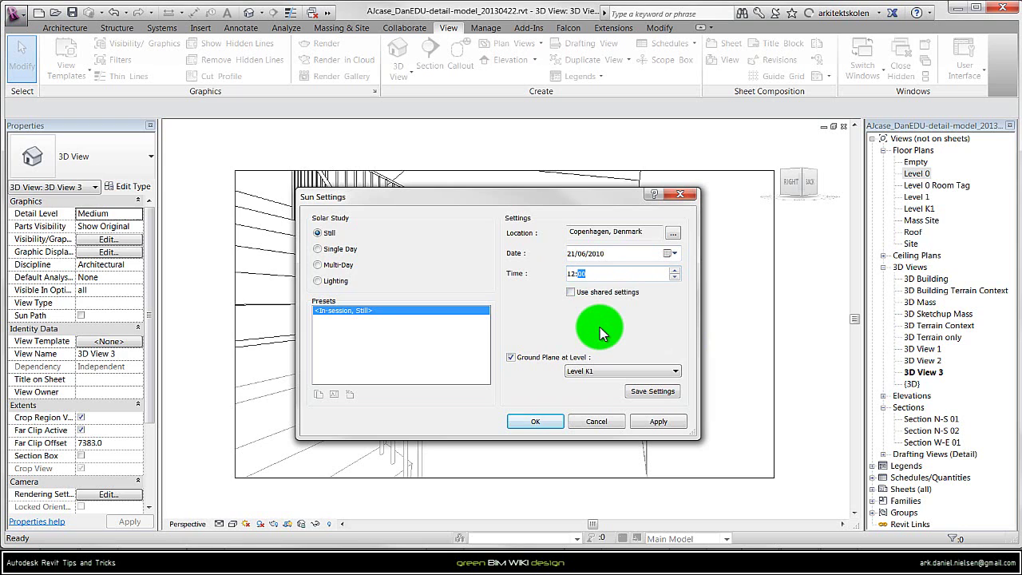
{"action": "key", "text": "Tab"}
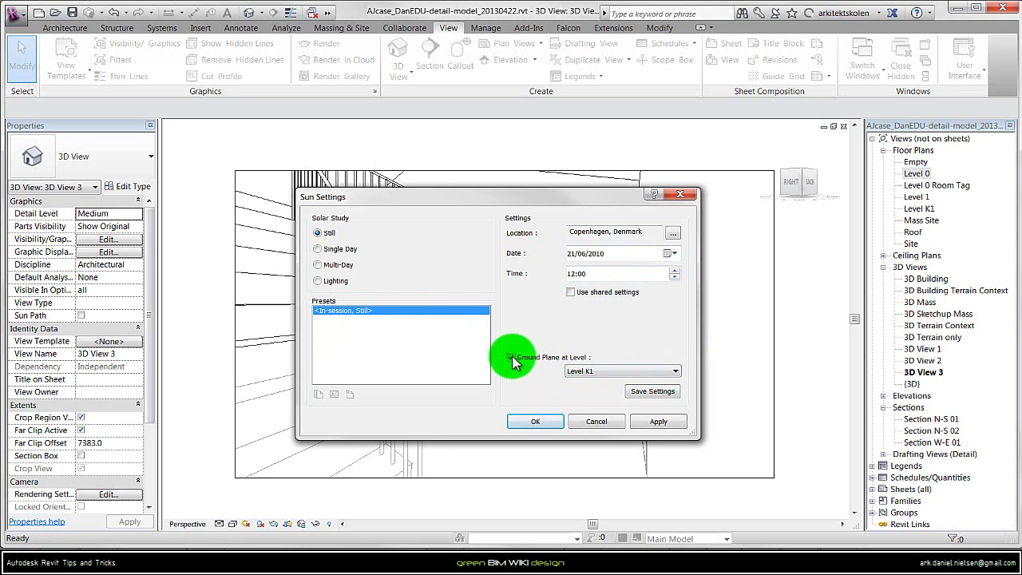
{"action": "left_click", "coordinate": [631, 371]}
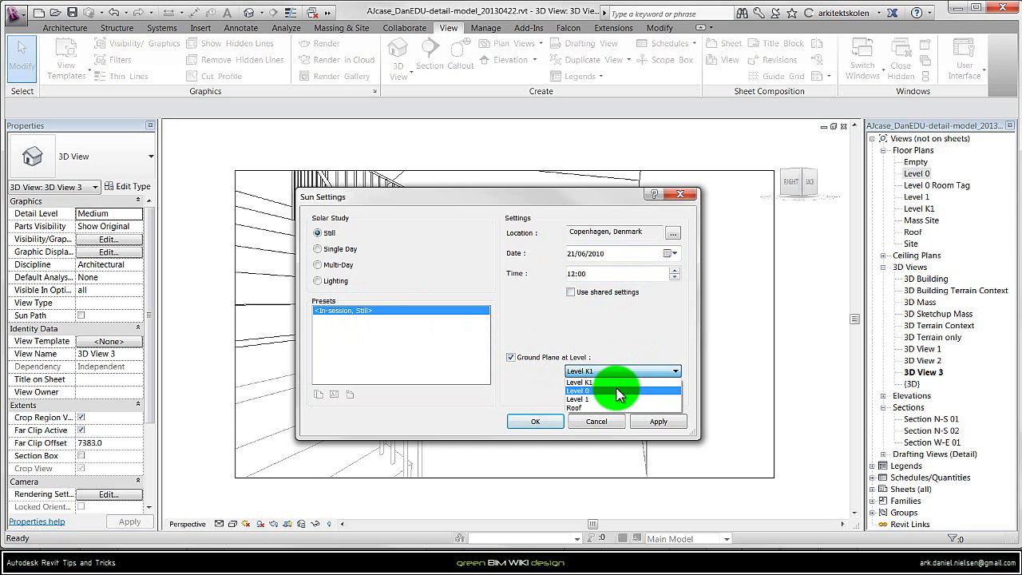
{"action": "left_click", "coordinate": [617, 390]}
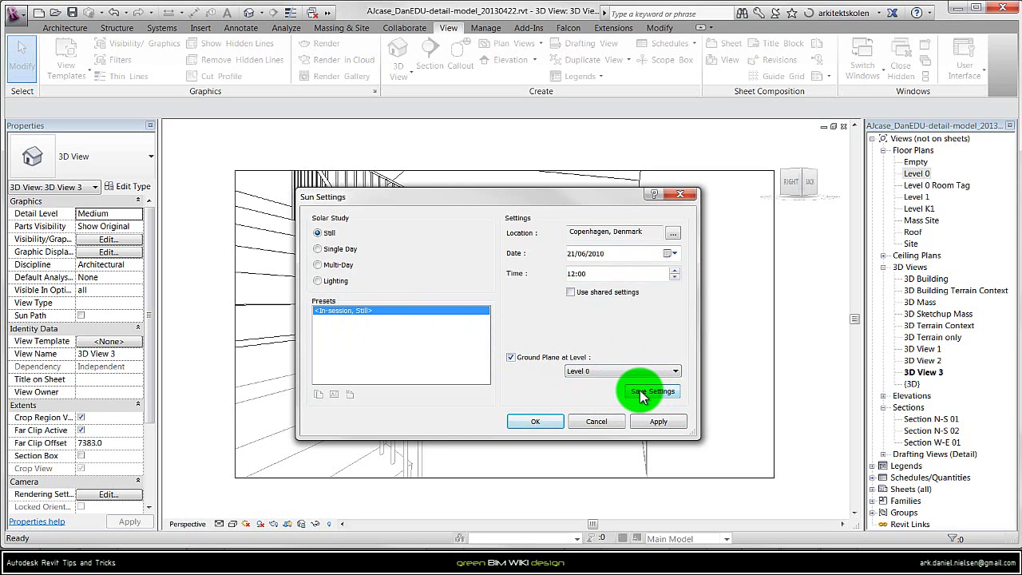
- Save the sun settings as preset 'Summer - time 12.00', apply it and close the dialog
{"action": "left_click", "coordinate": [641, 393]}
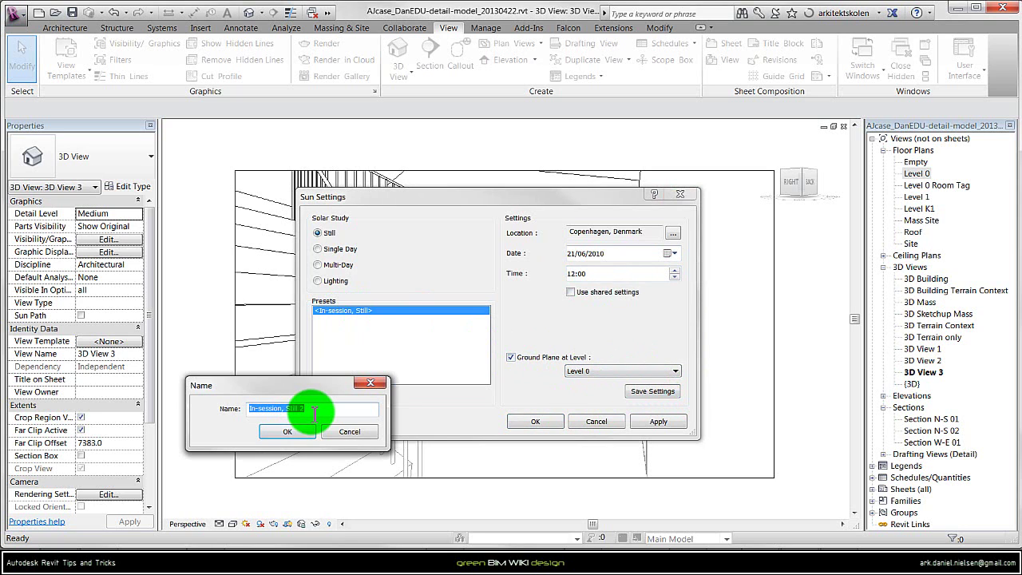
{"action": "type", "text": "Sun"}
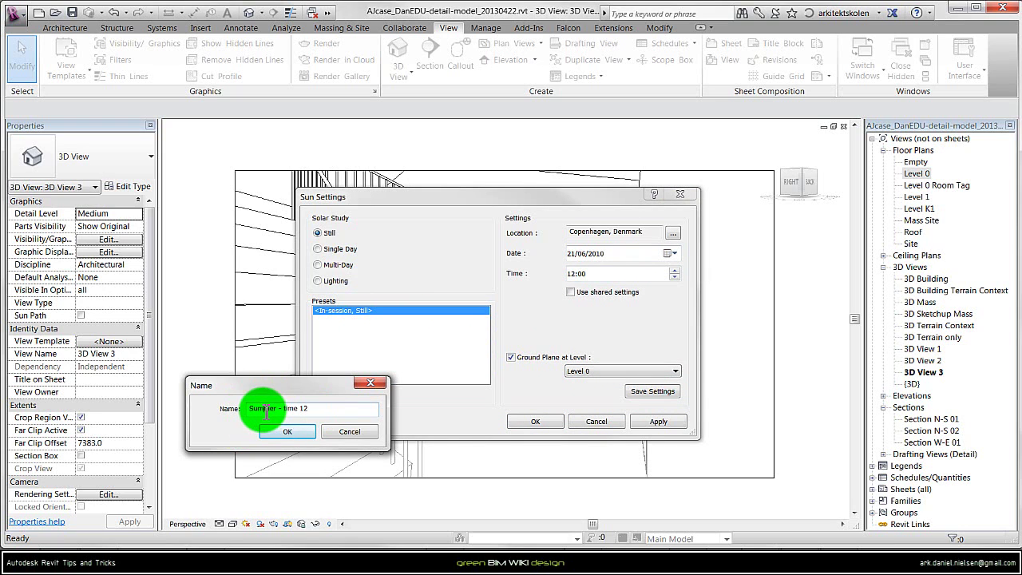
{"action": "left_click_drag", "start_coordinate": [309, 408], "coordinate": [284, 409]}
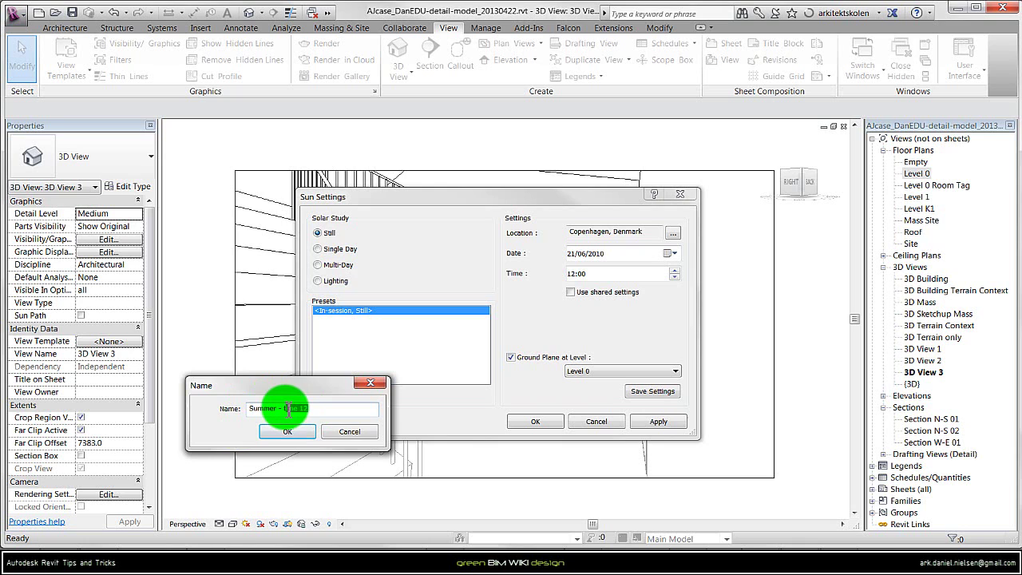
{"action": "left_click", "coordinate": [323, 408]}
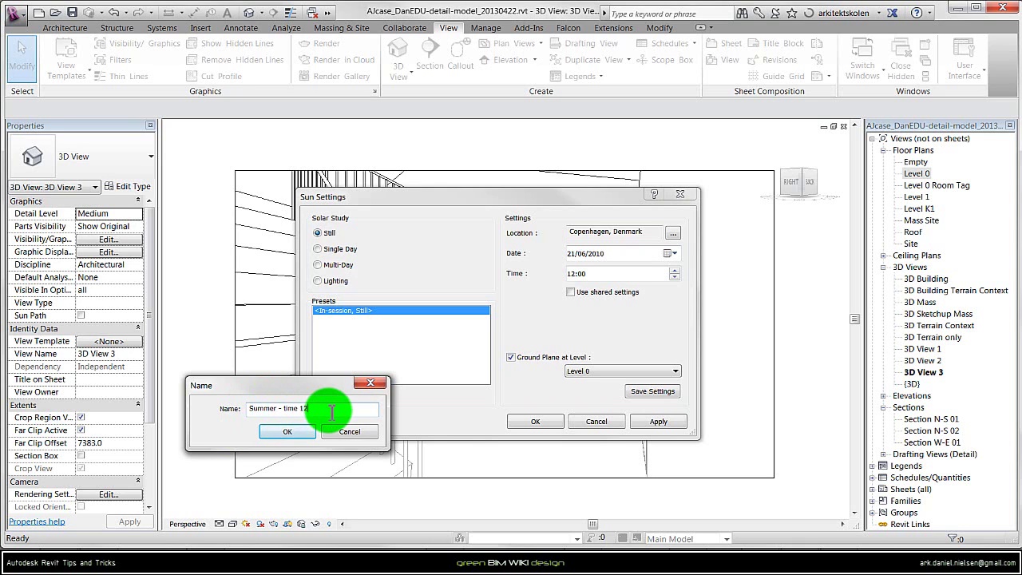
{"action": "type", "text": ".00"}
{"action": "key", "text": "Return"}
{"action": "left_click", "coordinate": [658, 421]}
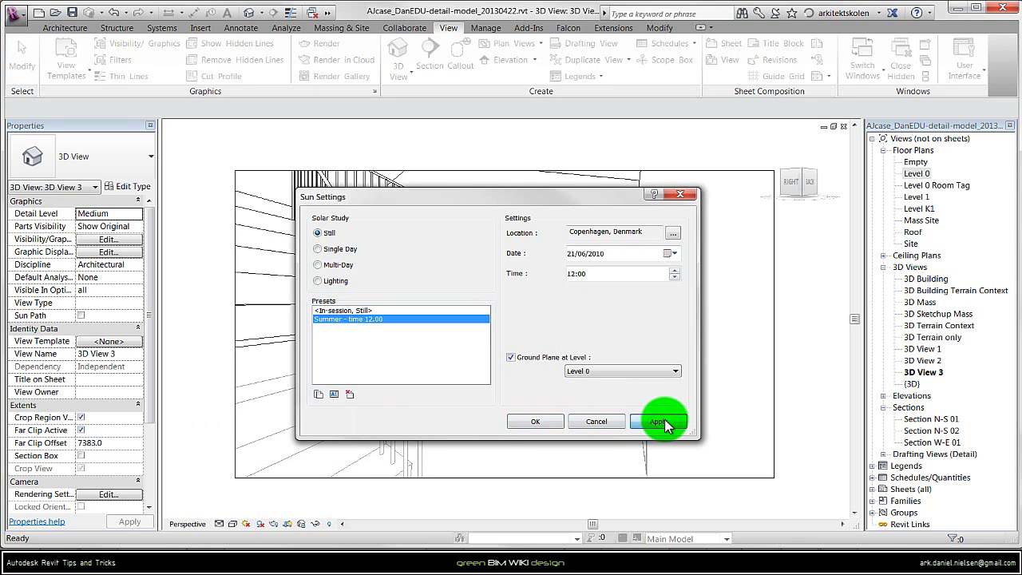
{"action": "left_click", "coordinate": [533, 421]}
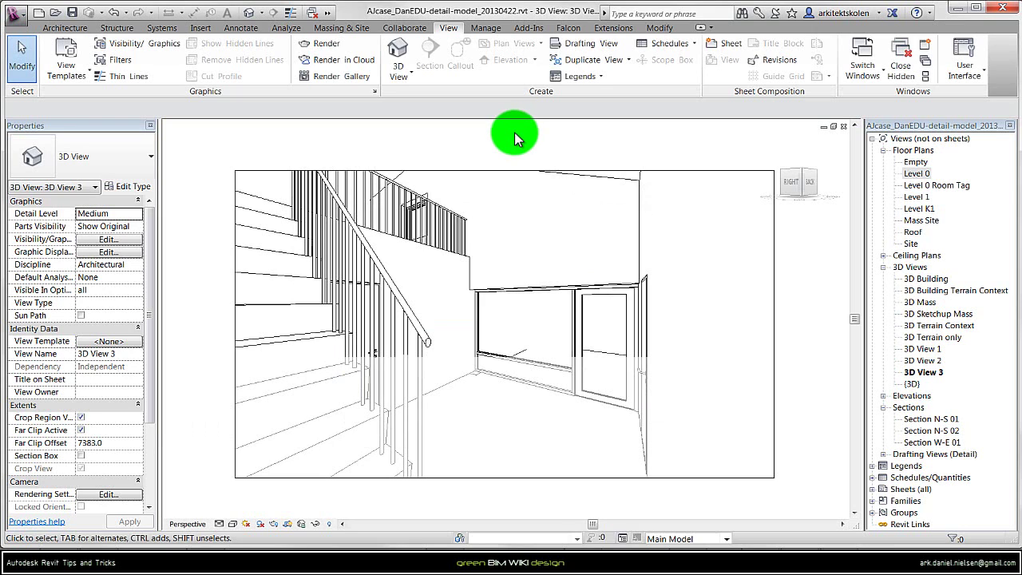
- Launch Render in Cloud and continue past the Autodesk 360 welcome dialog
{"action": "left_click", "coordinate": [355, 62]}
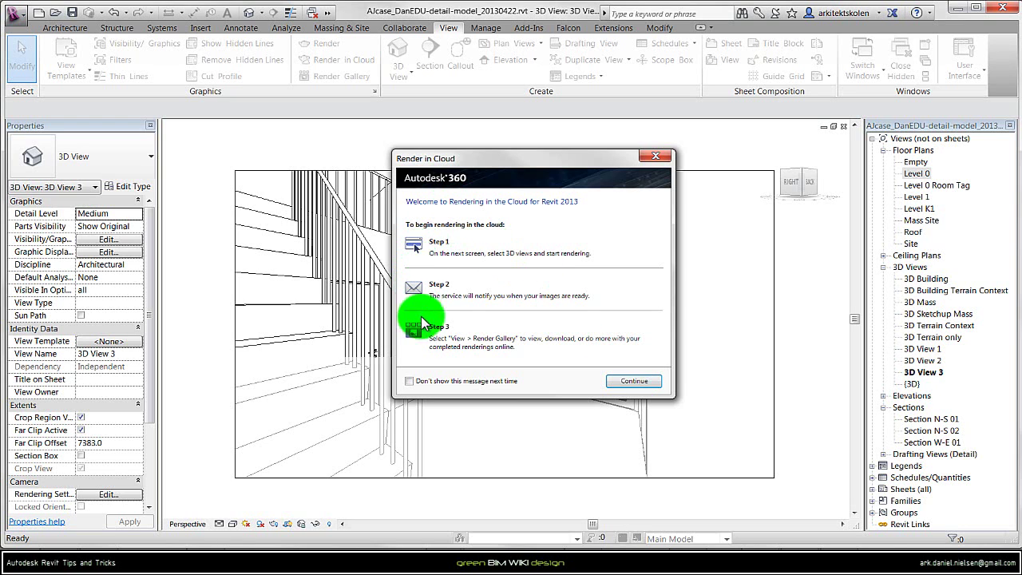
{"action": "left_click", "coordinate": [633, 383]}
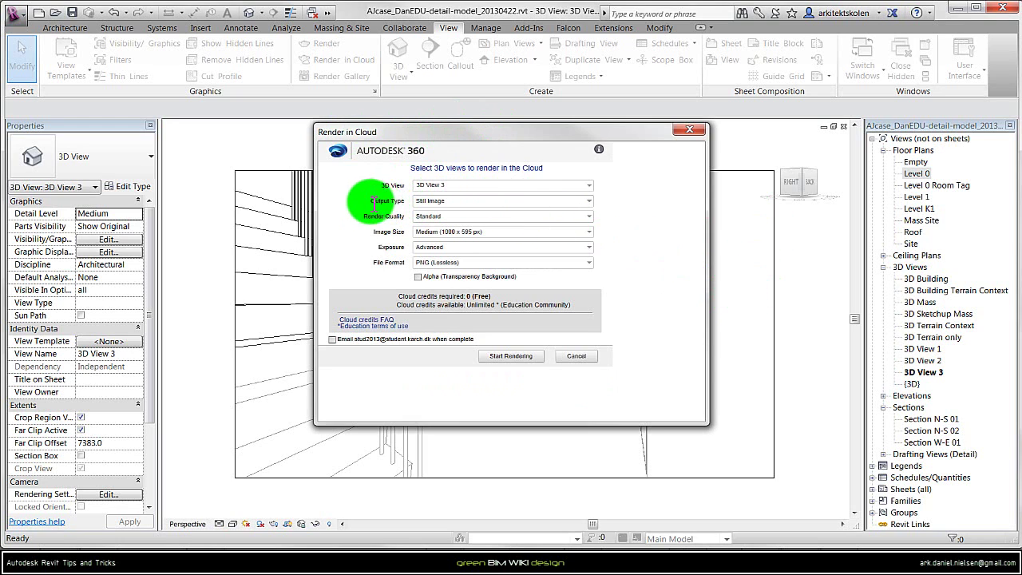
- Render 3D View 3 in the cloud as Illuminance, leaving the upload running in the background
{"action": "left_click", "coordinate": [589, 200]}
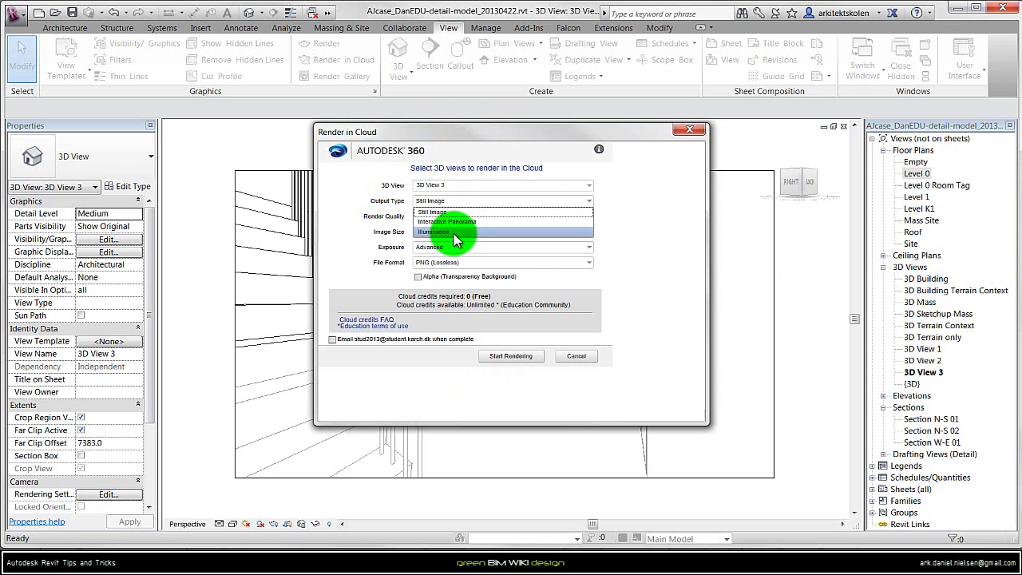
{"action": "left_click", "coordinate": [454, 235]}
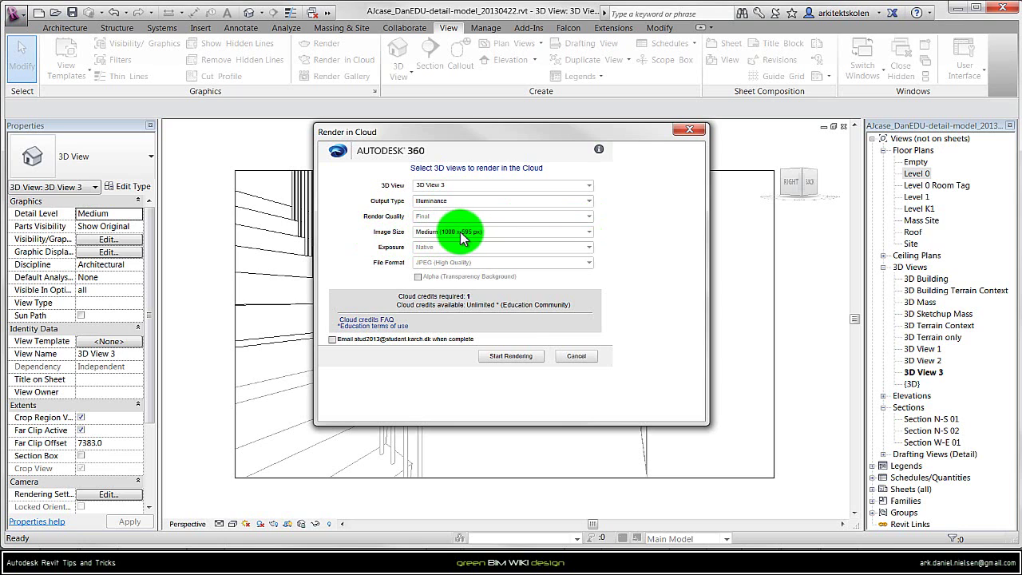
{"action": "left_click", "coordinate": [504, 358]}
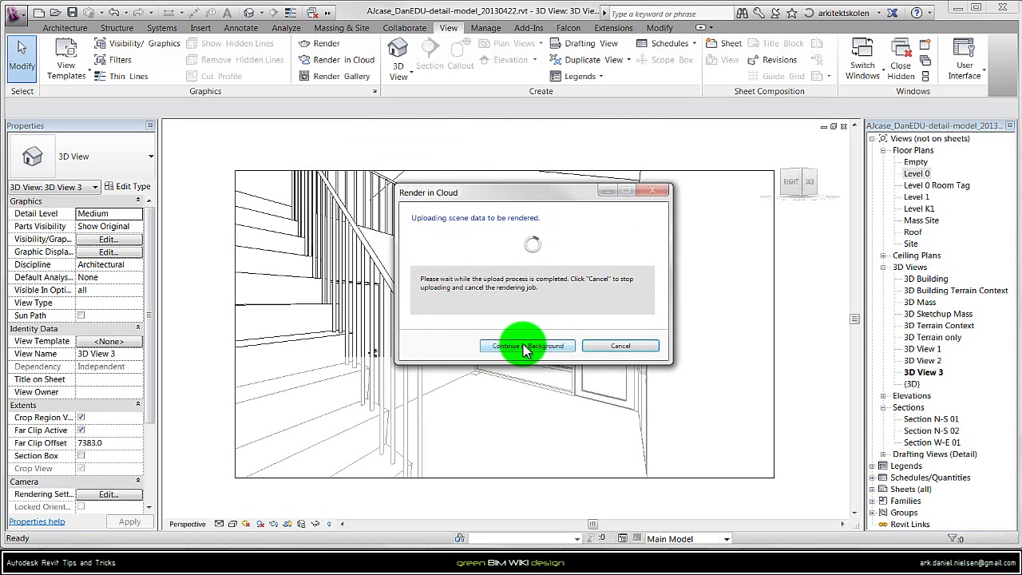
{"action": "left_click", "coordinate": [526, 348]}
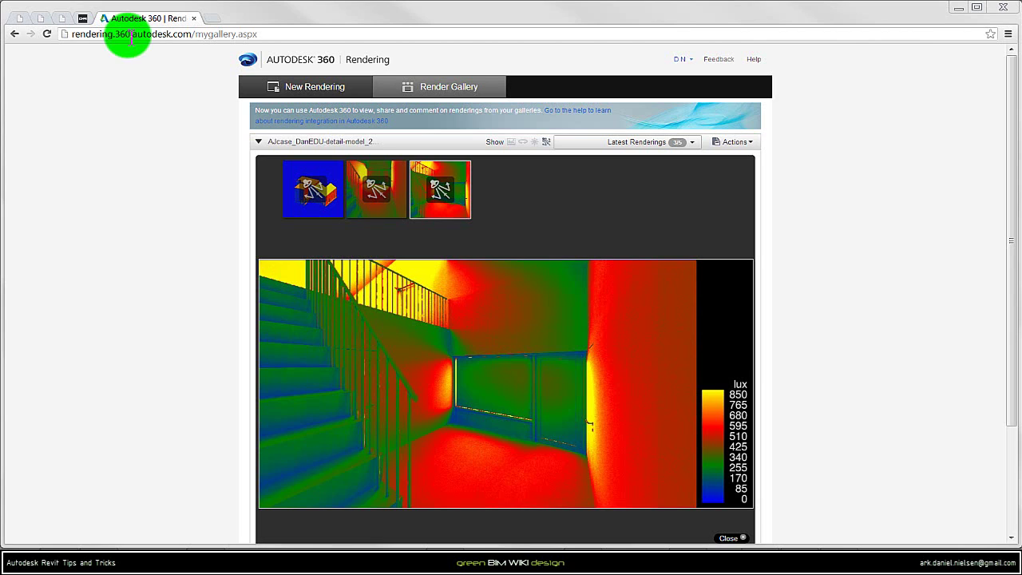
- Preview the 3D View 2 rendering, then the latest illuminance rendering, and open its options
{"action": "left_click_drag", "start_coordinate": [71, 34], "coordinate": [194, 36]}
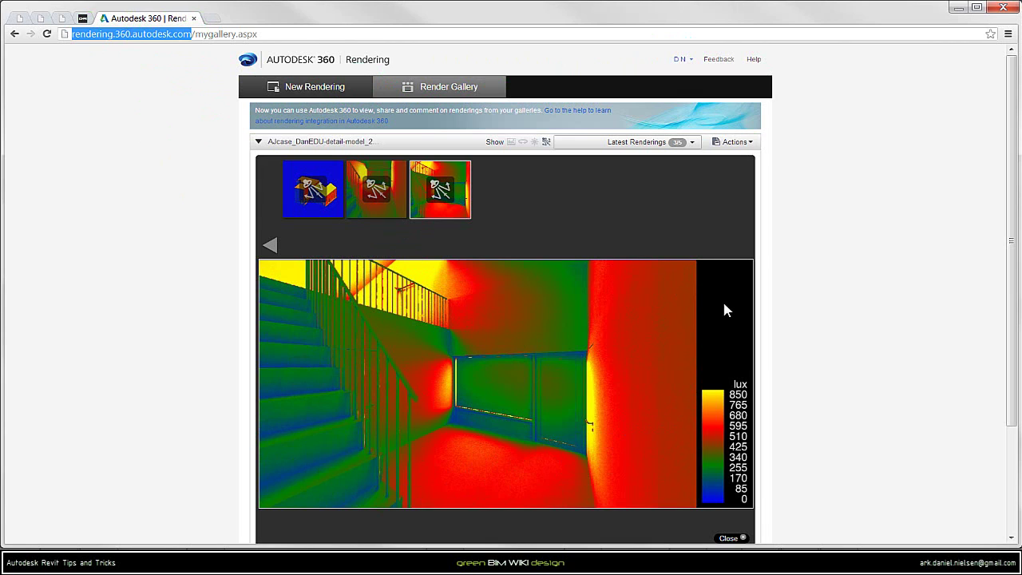
{"action": "scroll", "coordinate": [724, 304], "scroll_direction": "down", "scroll_amount": 1}
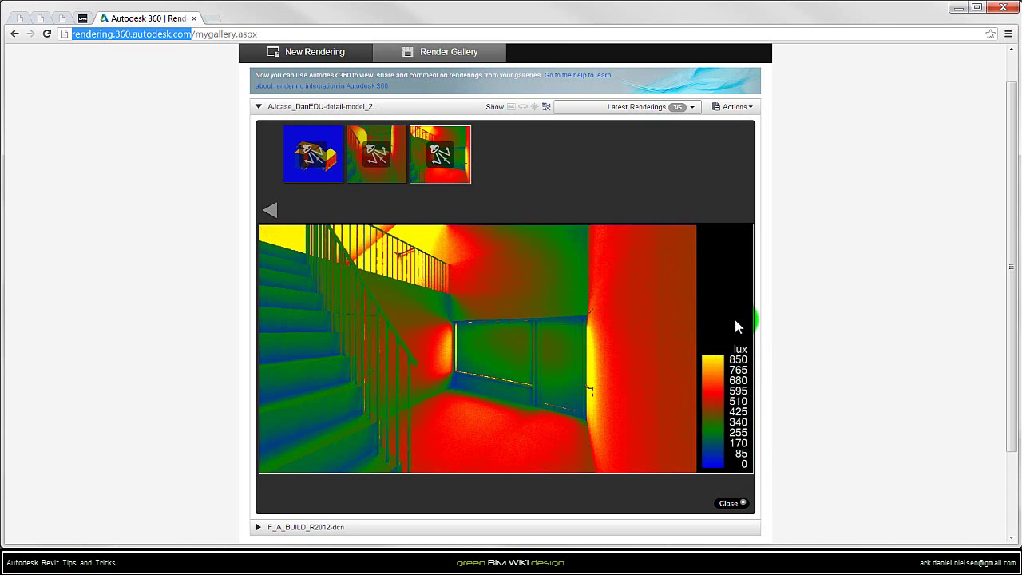
{"action": "mouse_move", "coordinate": [381, 148]}
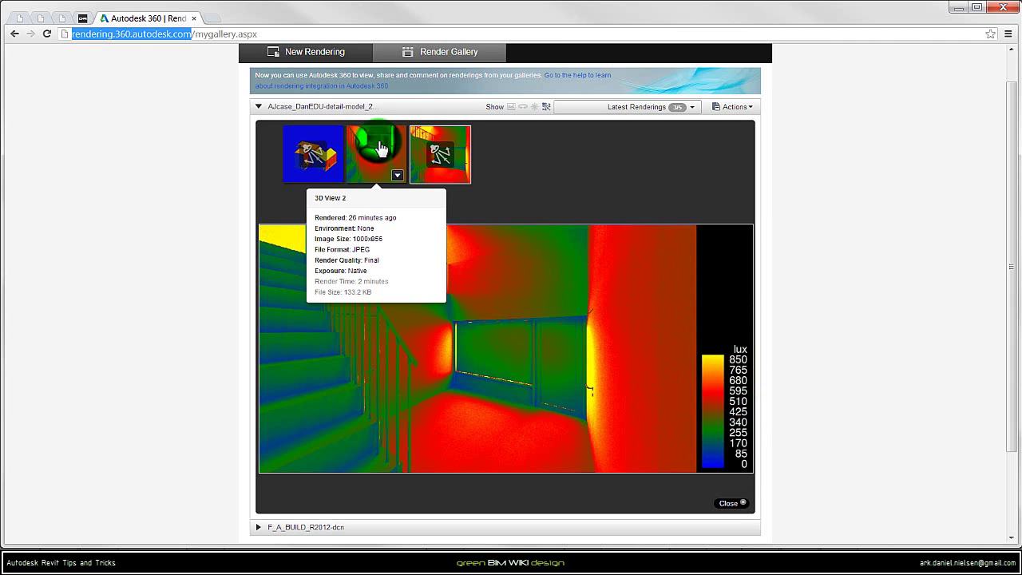
{"action": "left_click", "coordinate": [381, 148]}
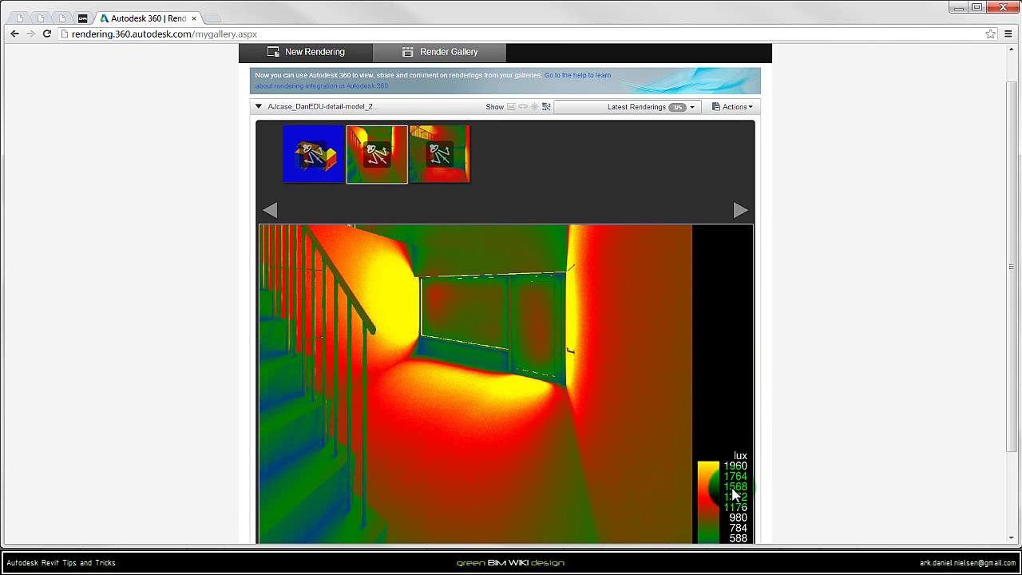
{"action": "scroll", "coordinate": [715, 415], "scroll_direction": "down", "scroll_amount": 1}
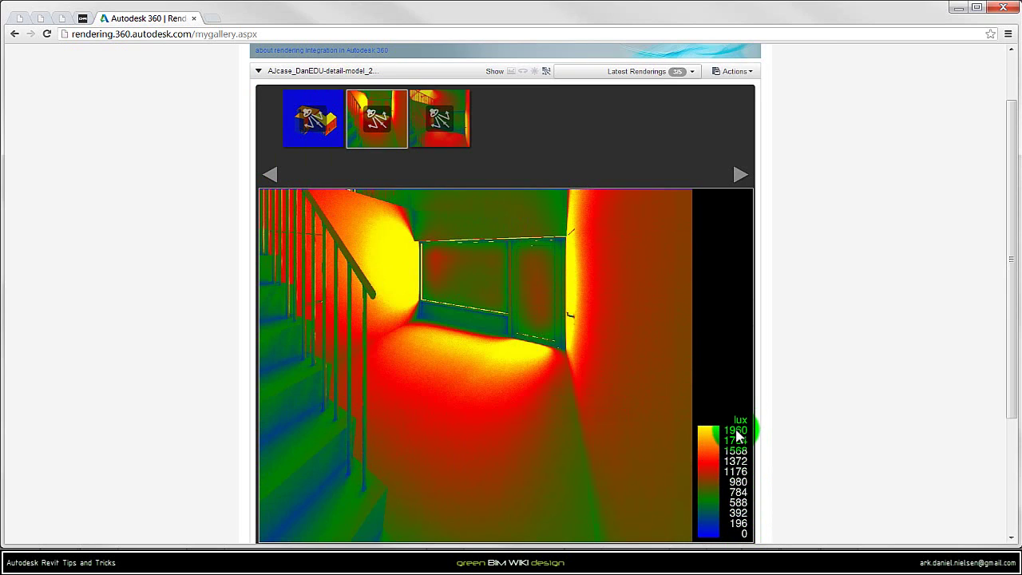
{"action": "key", "text": "Right"}
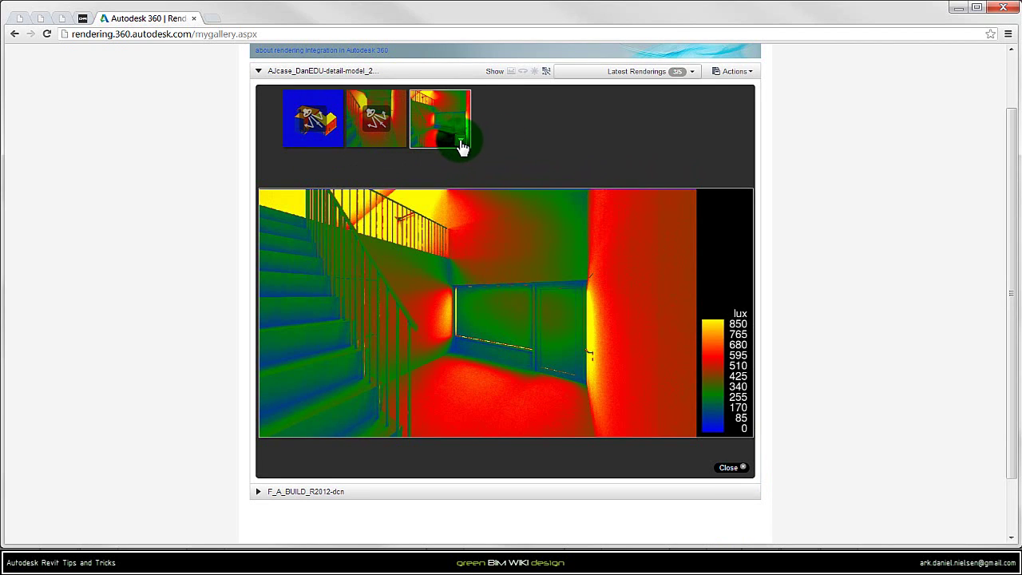
{"action": "left_click", "coordinate": [463, 143]}
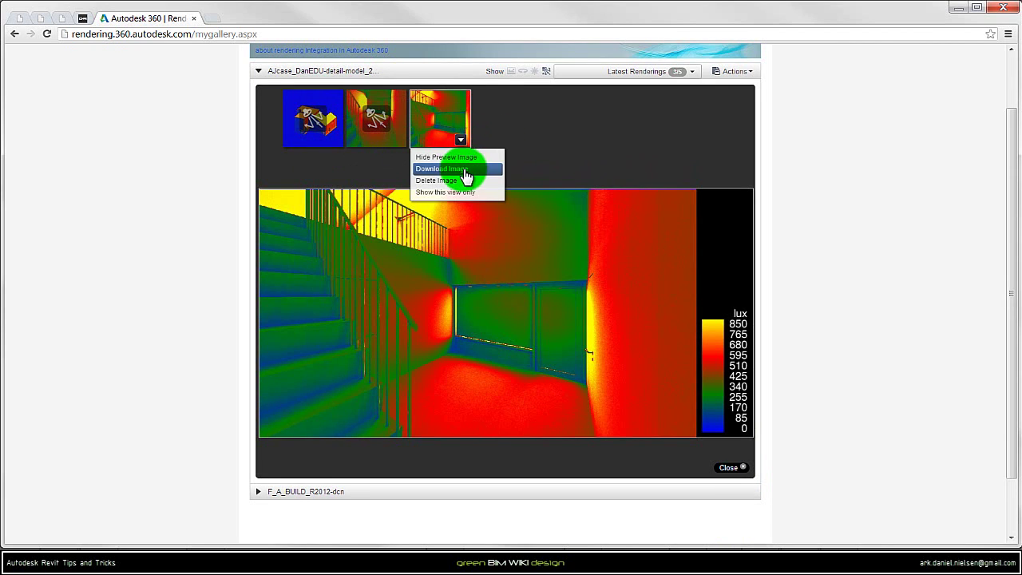